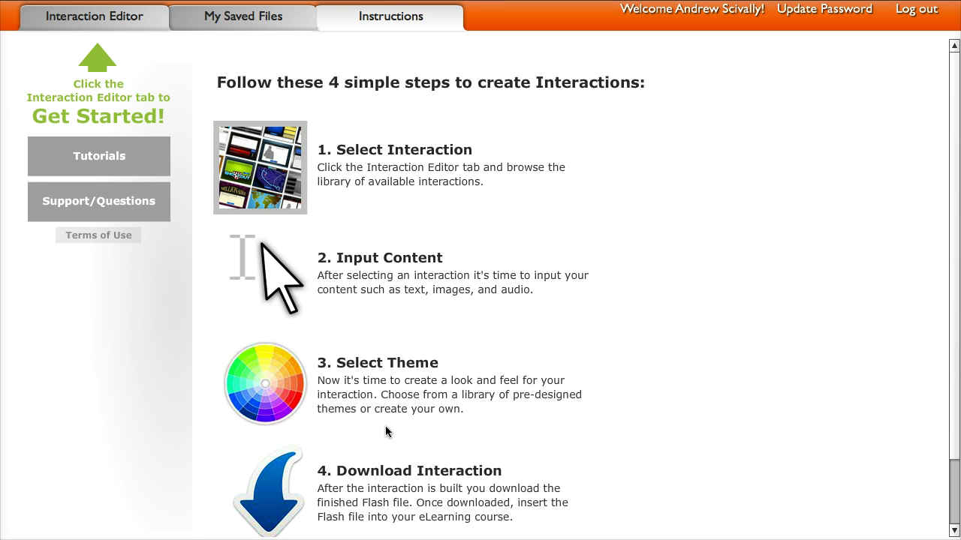
# Step: Create a new interaction from the Tabs (Left) v2 template in the Tabs category
pyautogui.click(242, 21)
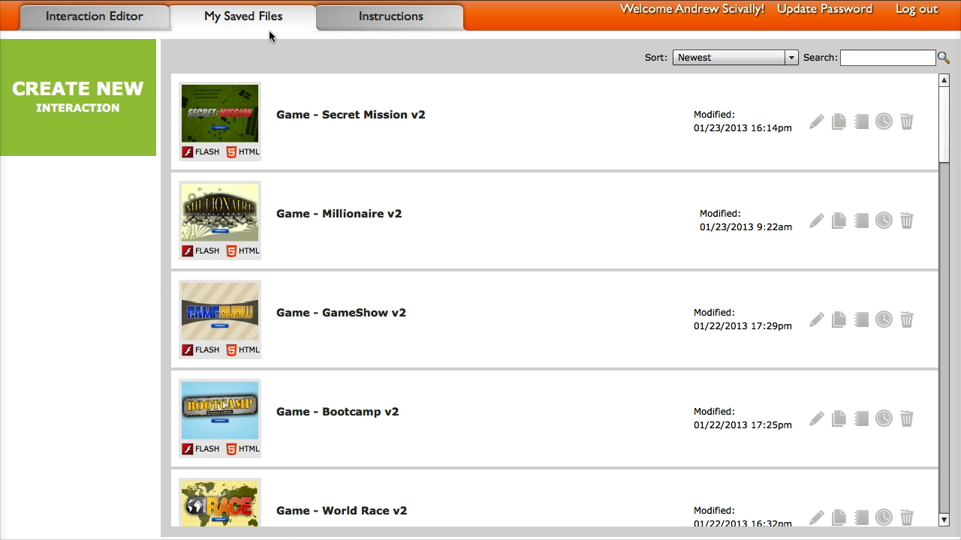
pyautogui.click(103, 15)
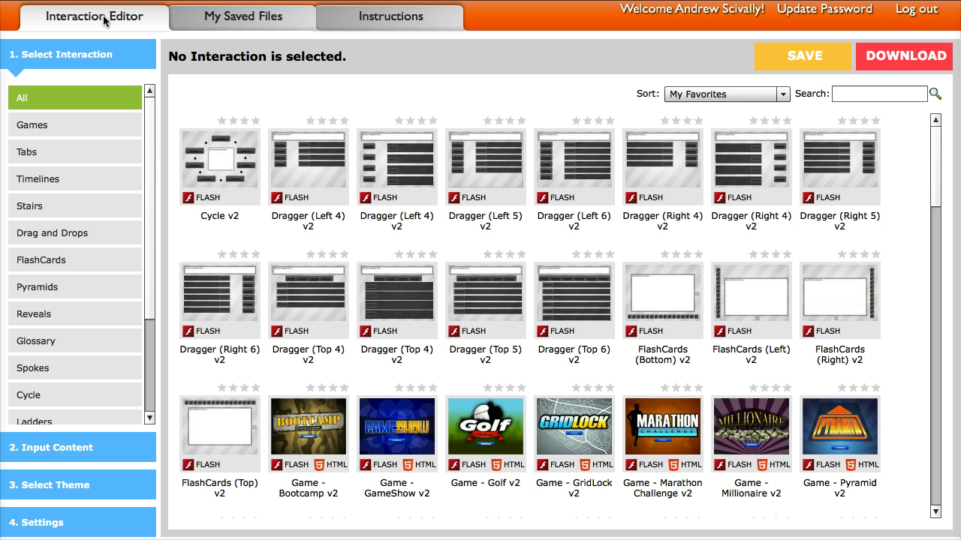
pyautogui.moveTo(937, 140)
pyautogui.mouseDown()
pyautogui.moveTo(939, 215)
pyautogui.moveTo(939, 141)
pyautogui.mouseUp()
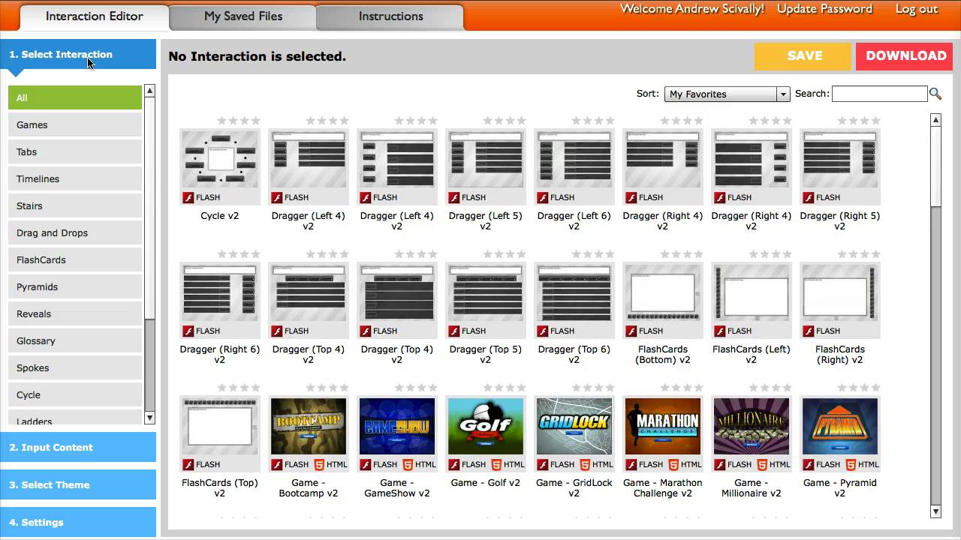
pyautogui.click(56, 152)
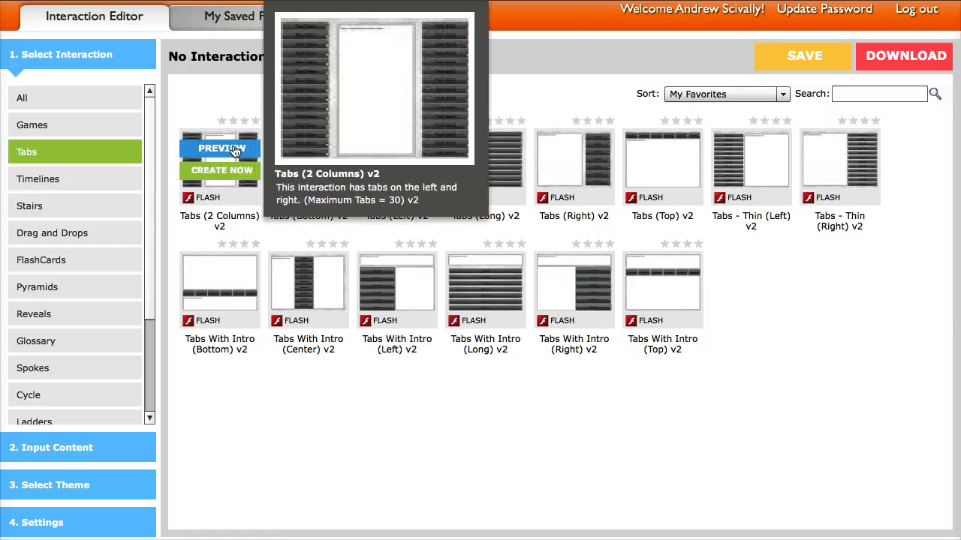
pyautogui.moveTo(304, 148)
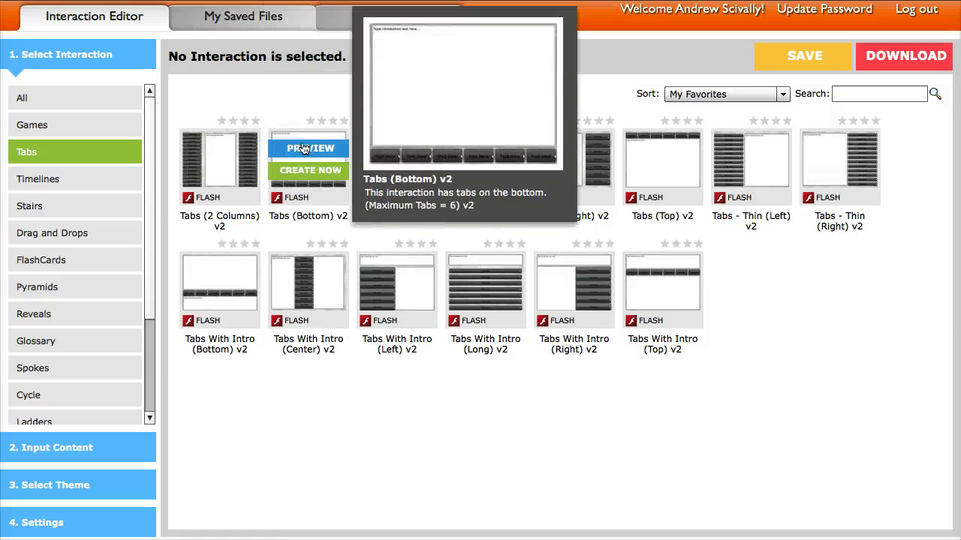
pyautogui.moveTo(387, 143)
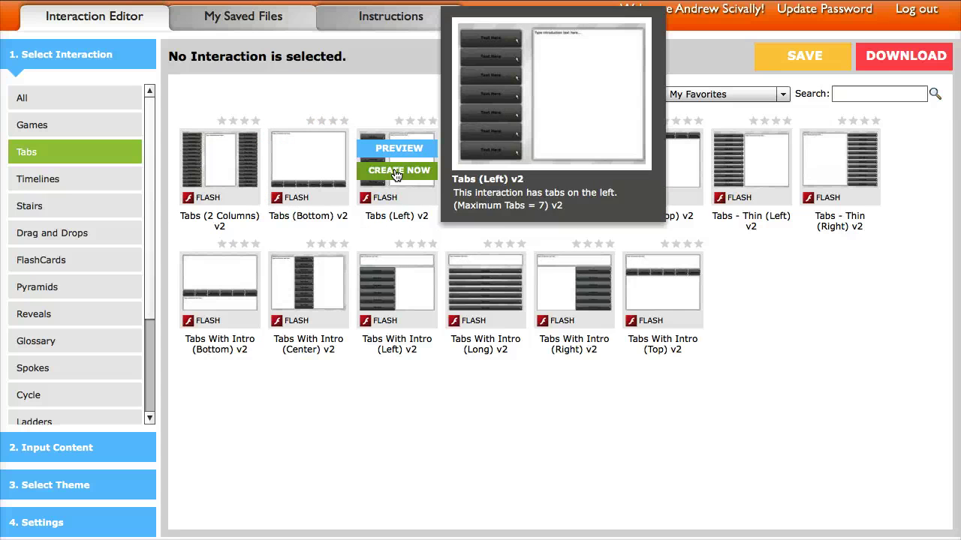
pyautogui.click(396, 172)
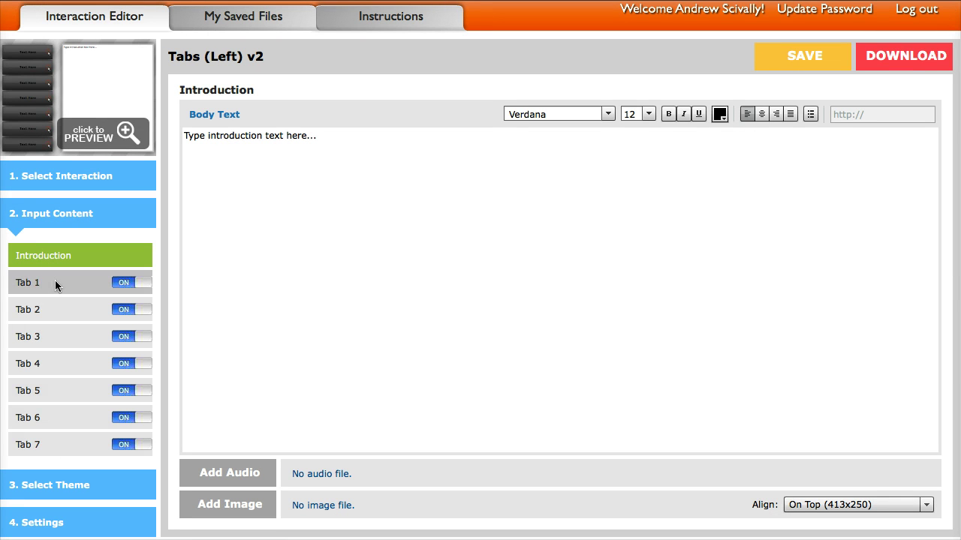
# Step: Preview the new interaction, view its first tab, and close the preview
pyautogui.click(67, 90)
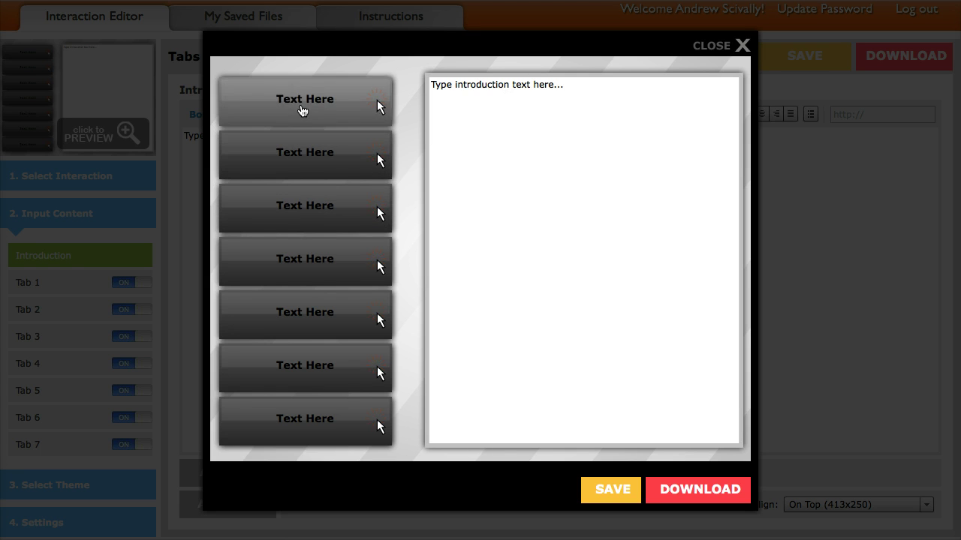
pyautogui.click(301, 110)
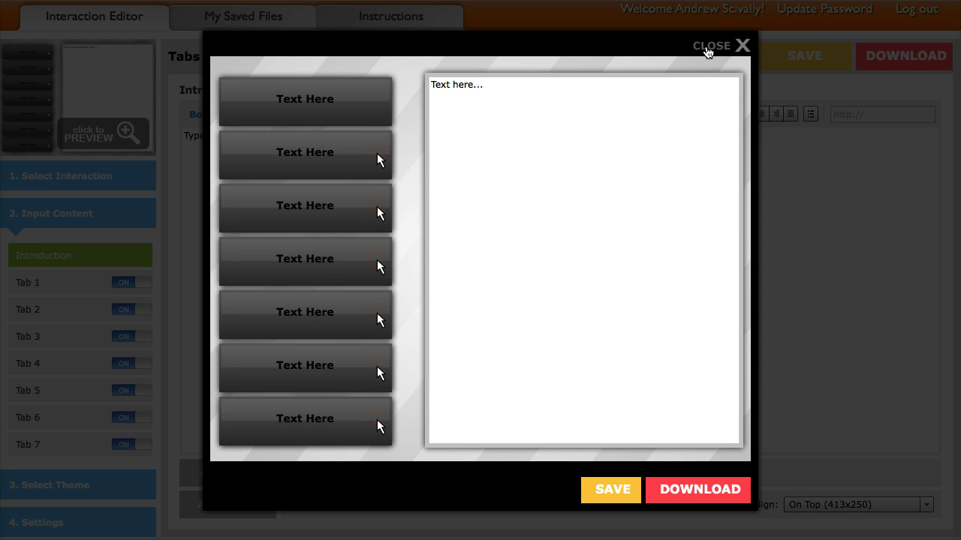
pyautogui.click(708, 48)
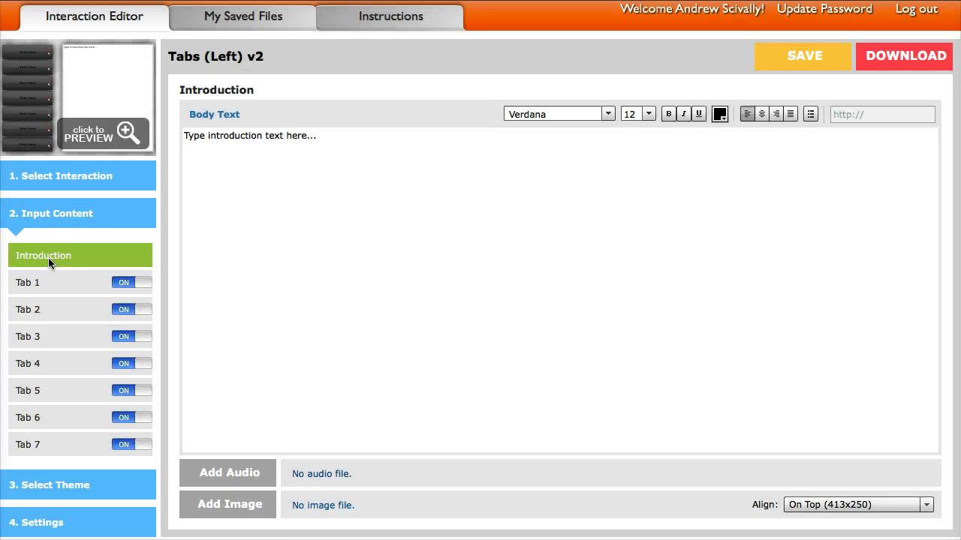
# Step: Replace the Introduction placeholder body text with "text ....." and check the image alignment options
pyautogui.moveTo(322, 139); pyautogui.dragTo(174, 134)
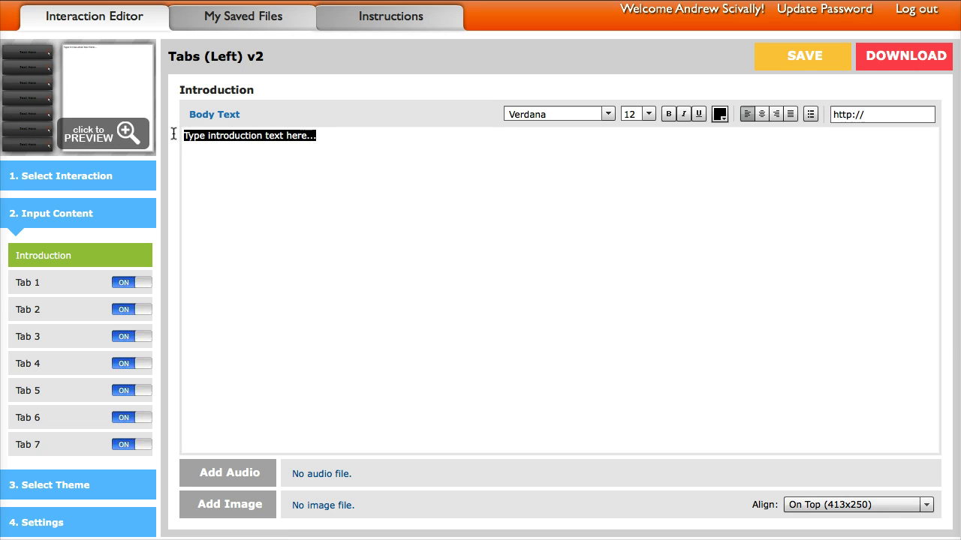
pyautogui.write('text ..')
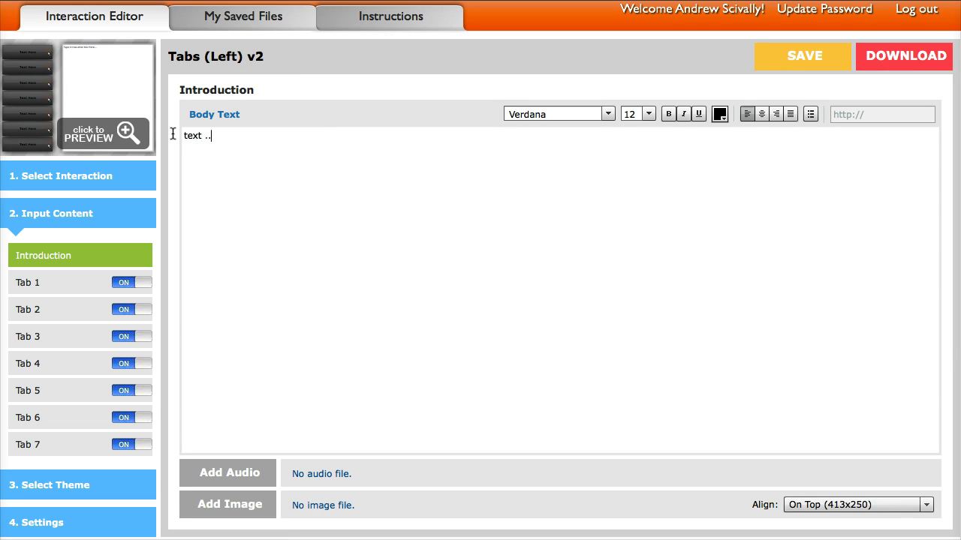
pyautogui.write('...')
pyautogui.moveTo(235, 138); pyautogui.dragTo(151, 135)
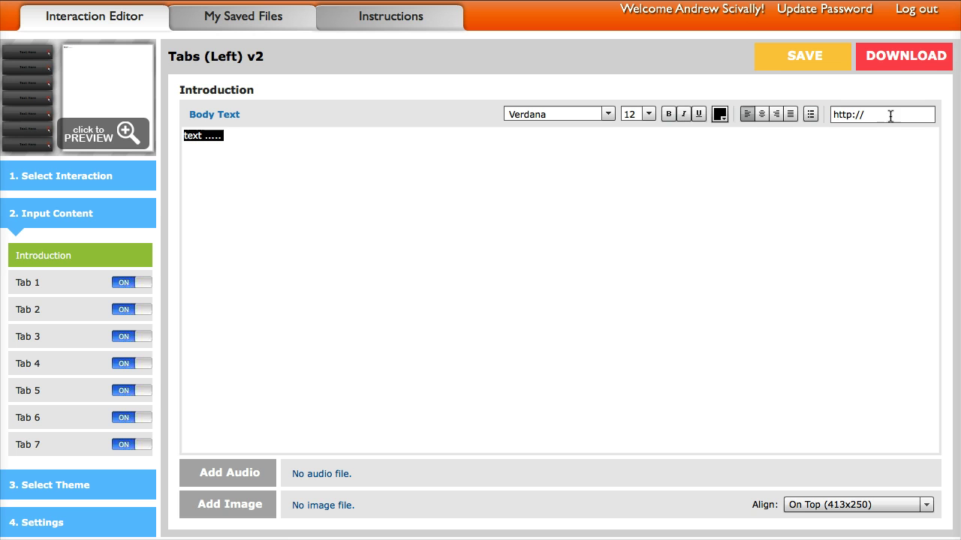
pyautogui.click(476, 247)
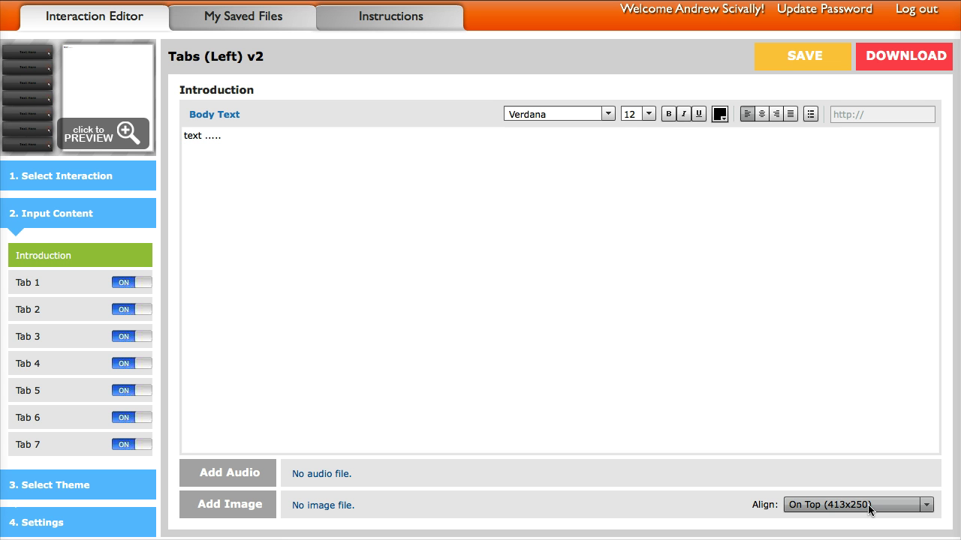
pyautogui.click(867, 504)
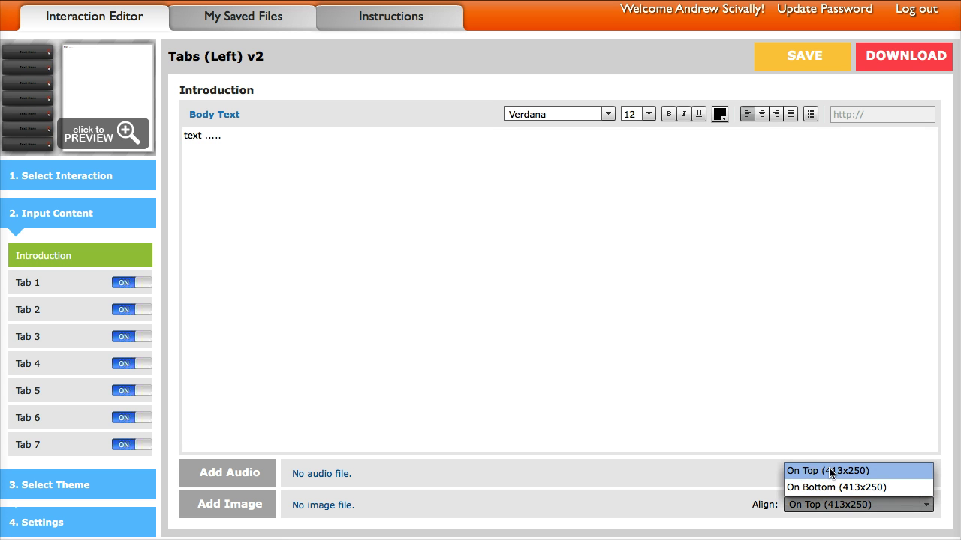
pyautogui.click(746, 381)
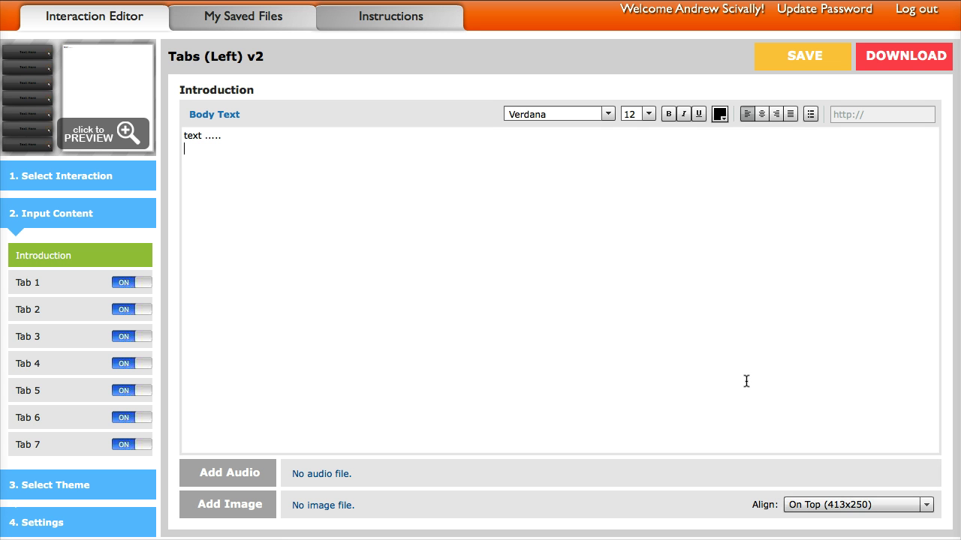
# Step: Change the first tab's title text to "Tab 1", keeping its placeholder body text
pyautogui.click(61, 278)
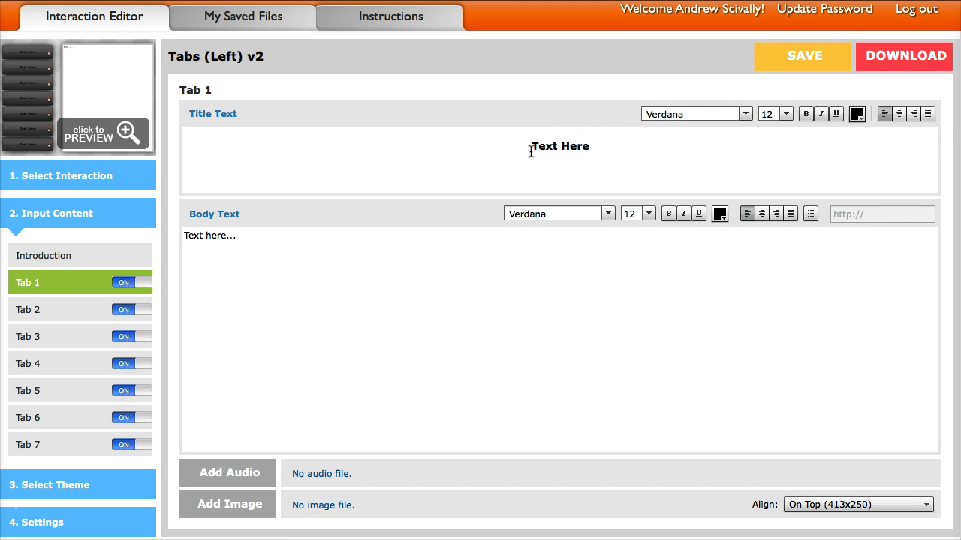
pyautogui.moveTo(529, 144); pyautogui.dragTo(593, 144)
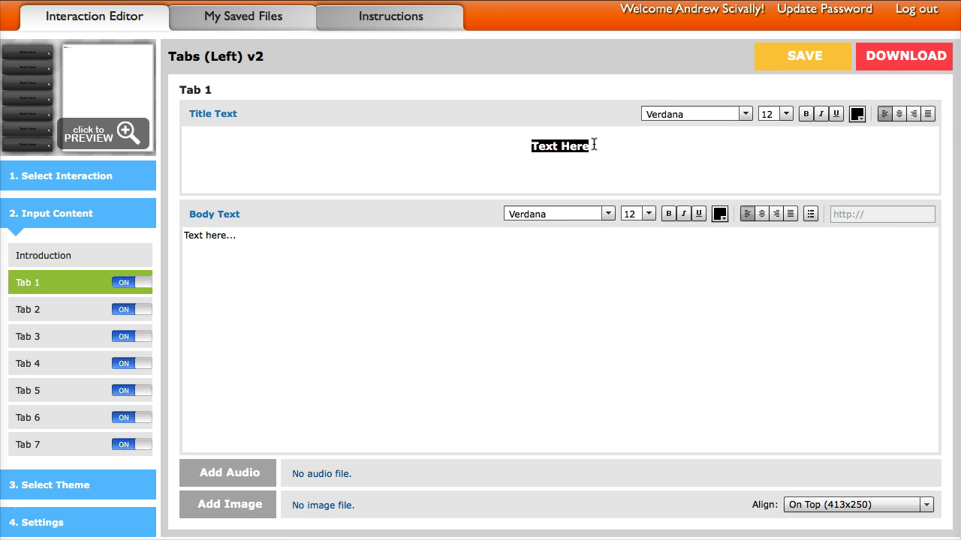
pyautogui.write('Ta')
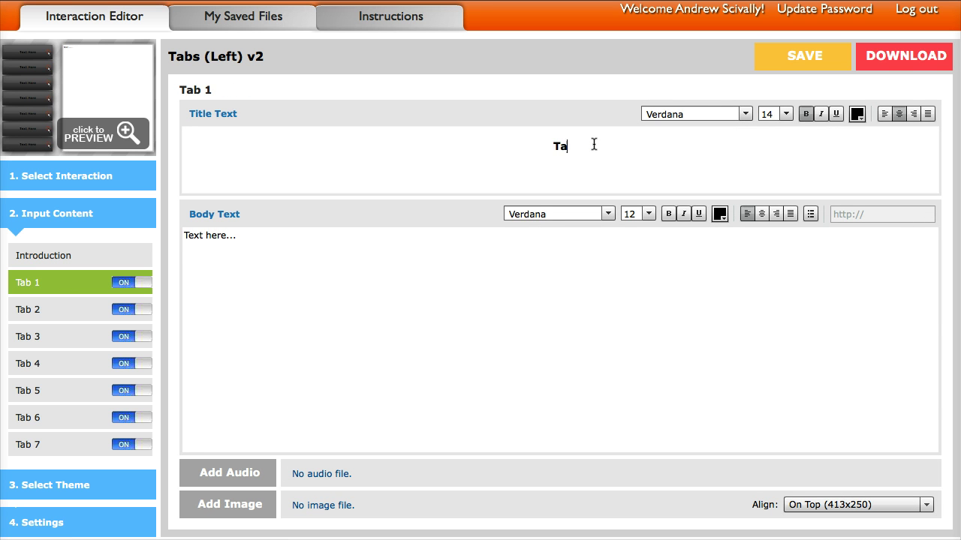
pyautogui.write('b 1')
pyautogui.click(239, 239)
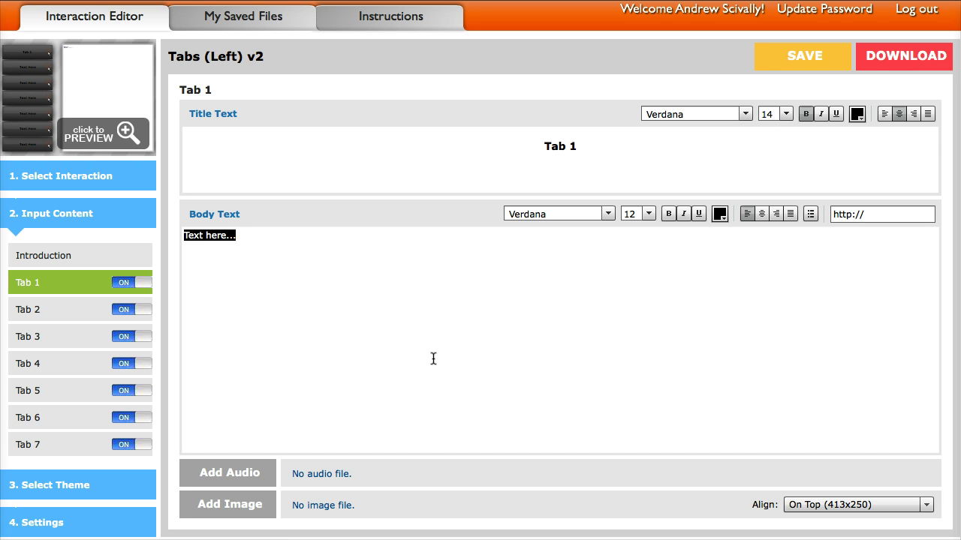
pyautogui.click(405, 353)
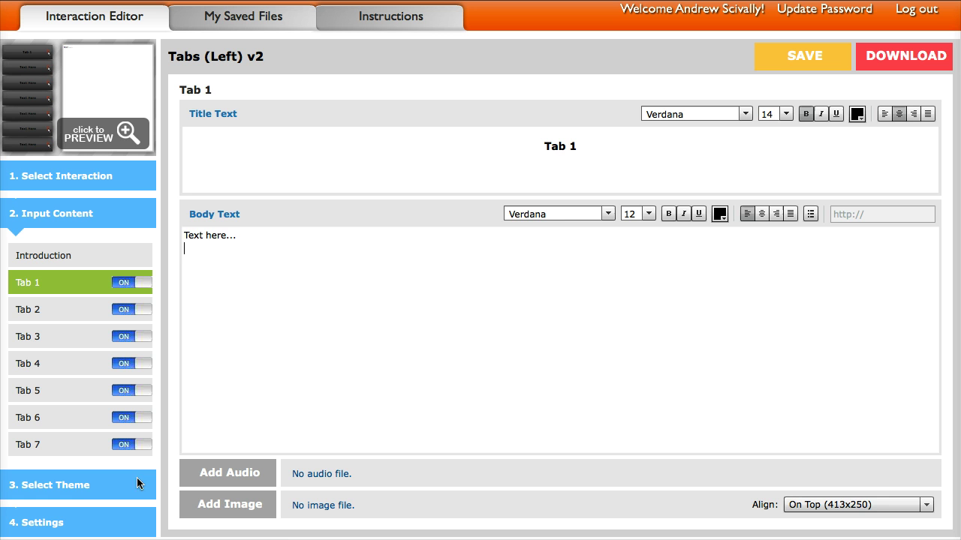
# Step: Apply the Midas theme to the interaction
pyautogui.click(57, 484)
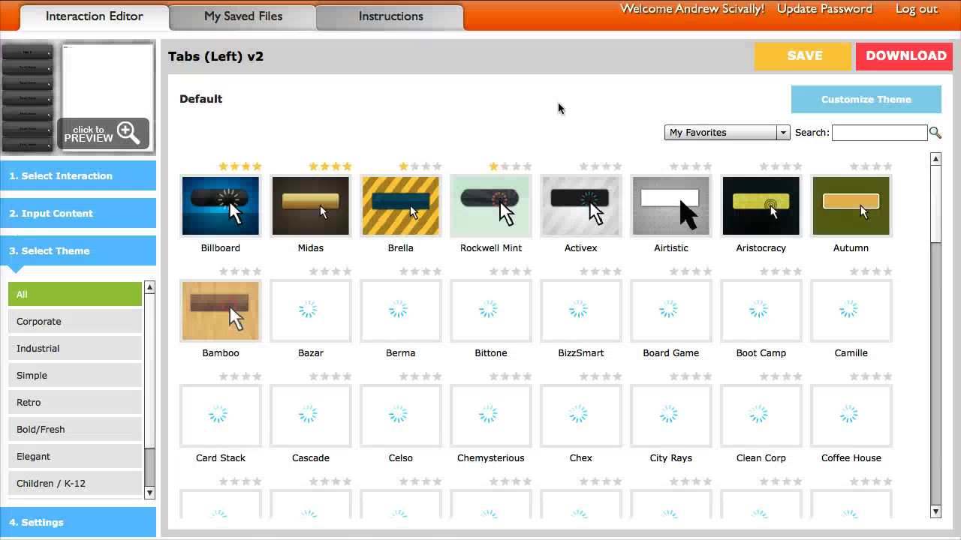
pyautogui.moveTo(938, 218)
pyautogui.mouseDown()
pyautogui.moveTo(938, 248)
pyautogui.moveTo(938, 218)
pyautogui.mouseUp()
pyautogui.moveTo(403, 217)
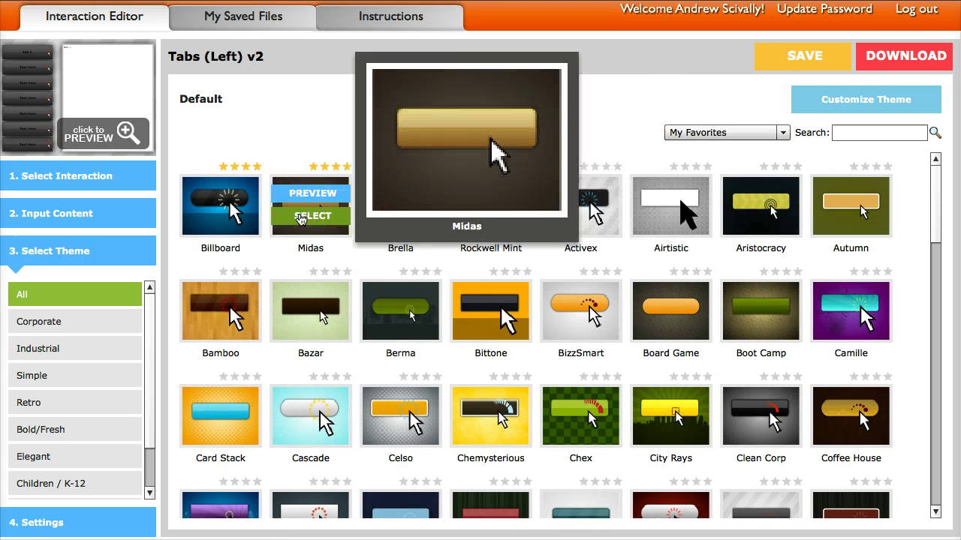
pyautogui.click(311, 216)
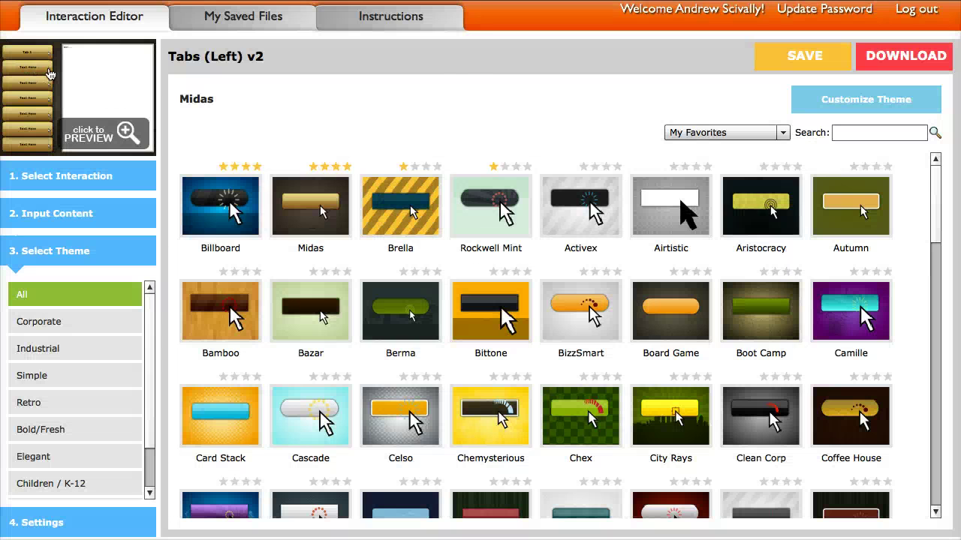
# Step: Preview the themed interaction, view its first four tabs in turn, and close the preview
pyautogui.click(49, 73)
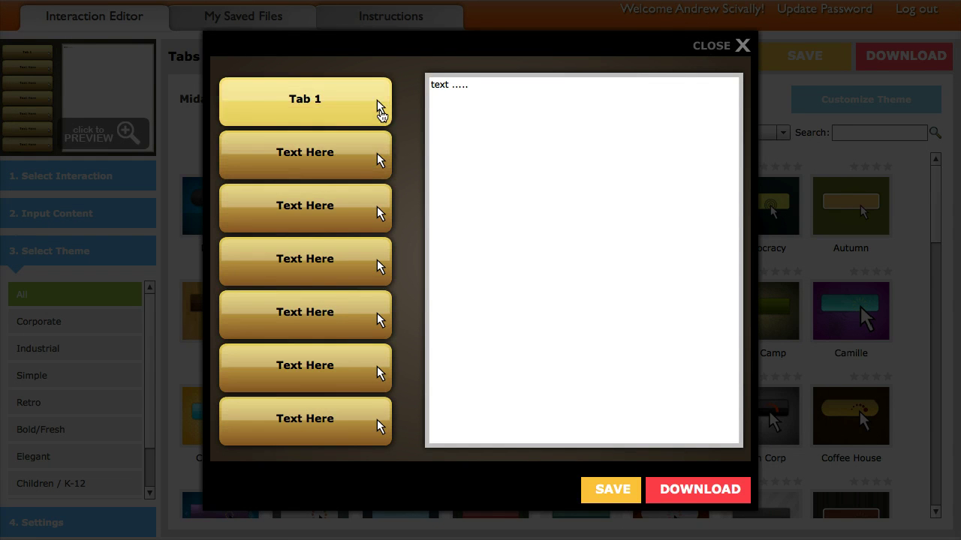
pyautogui.click(375, 107)
pyautogui.click(377, 159)
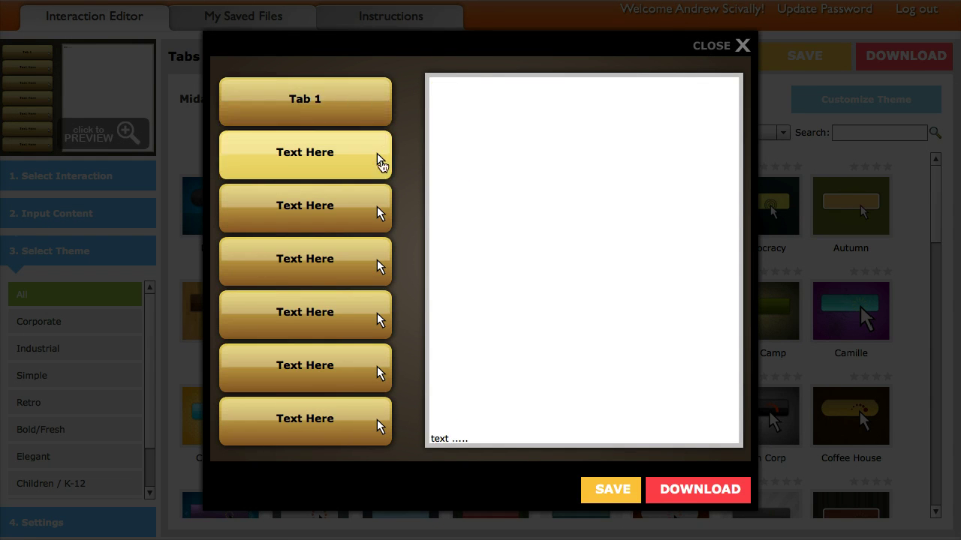
pyautogui.click(377, 206)
pyautogui.click(376, 259)
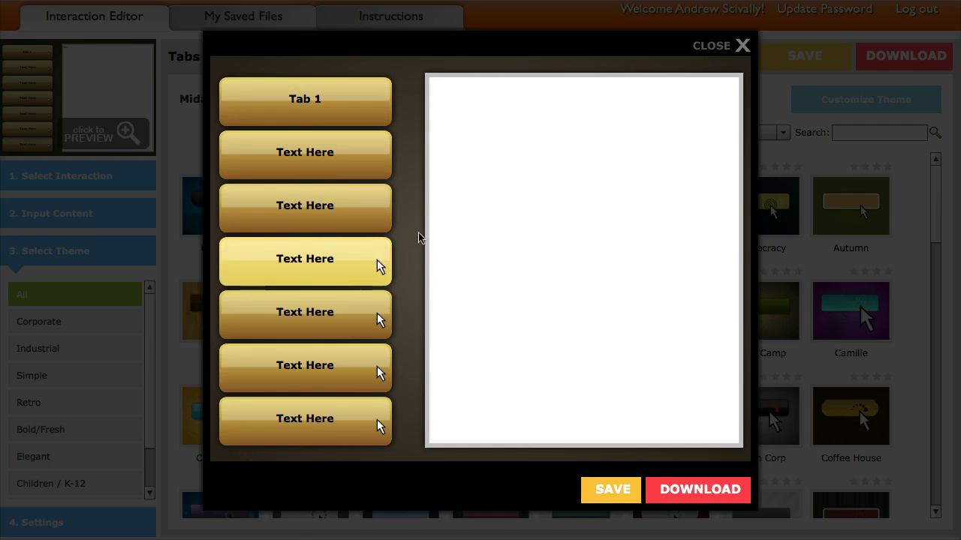
pyautogui.click(714, 46)
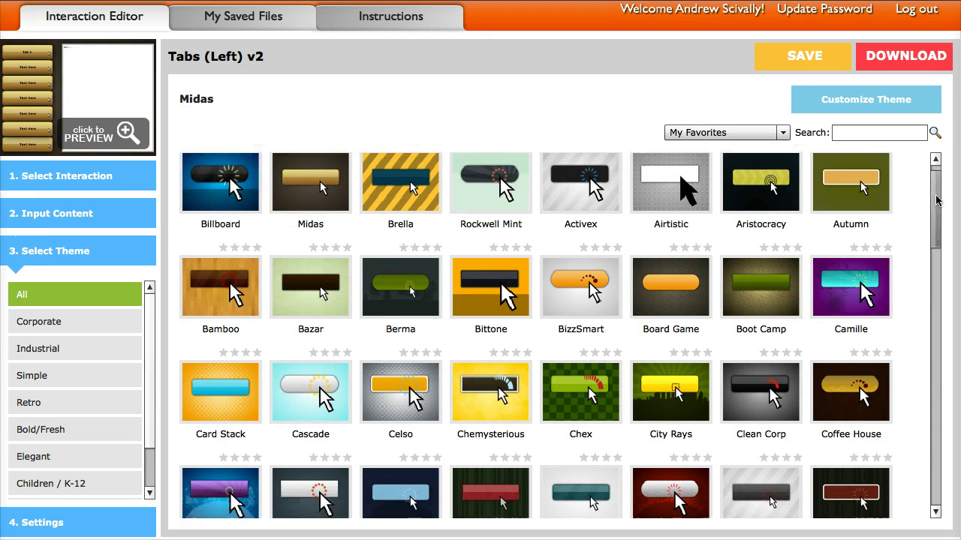
# Step: Examine the theme library, the Midas theme's customization options, and the list of theme categories
pyautogui.moveTo(943, 208)
pyautogui.mouseDown()
pyautogui.moveTo(942, 308)
pyautogui.moveTo(943, 197)
pyautogui.mouseUp()
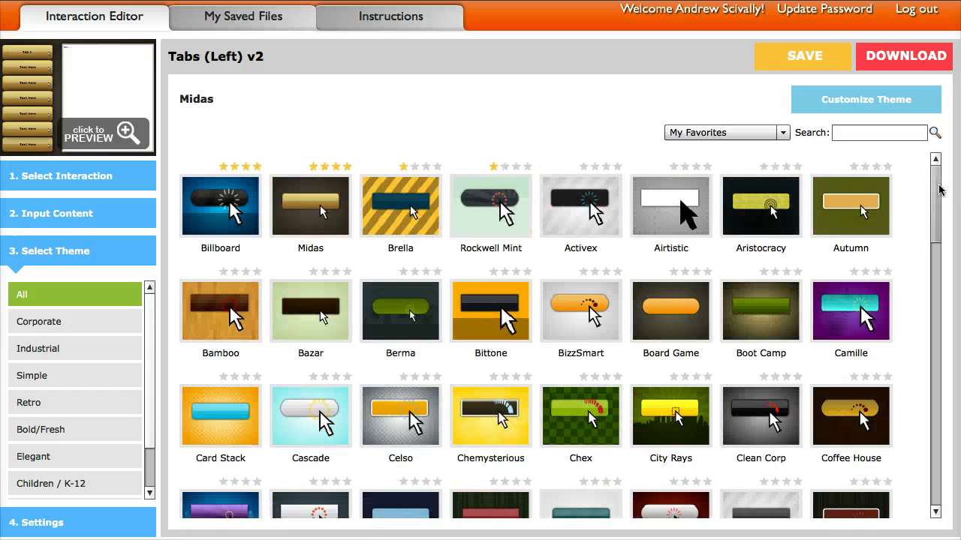
pyautogui.click(878, 101)
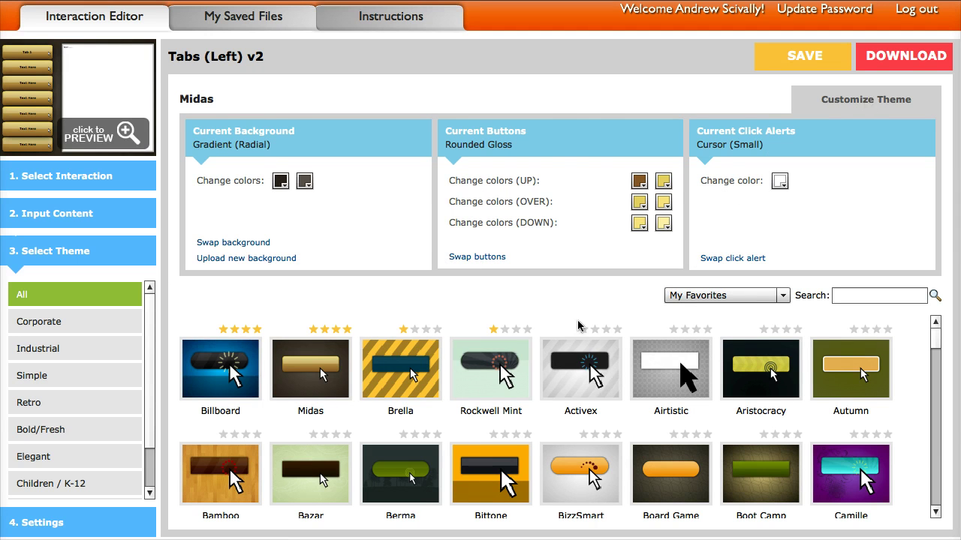
pyautogui.click(800, 105)
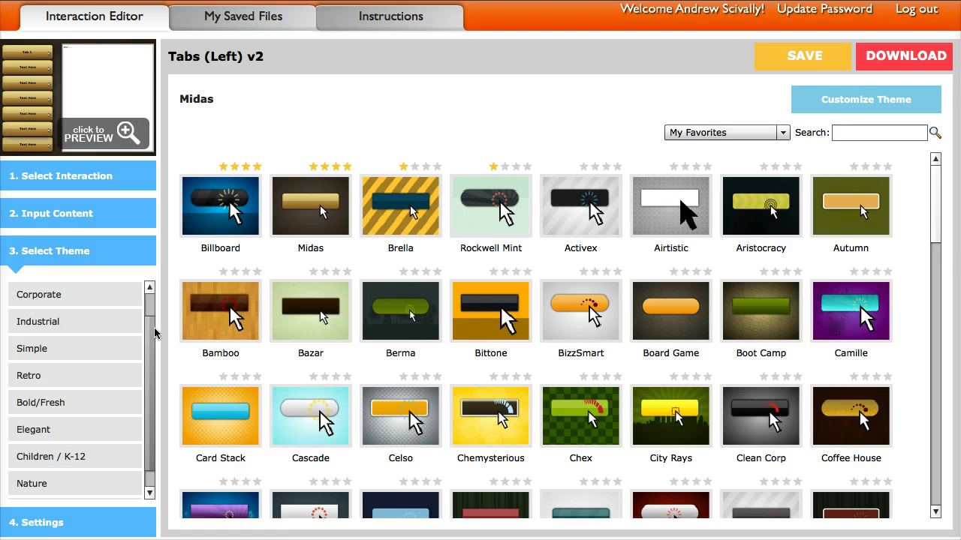
pyautogui.scroll(1, 153, 333)
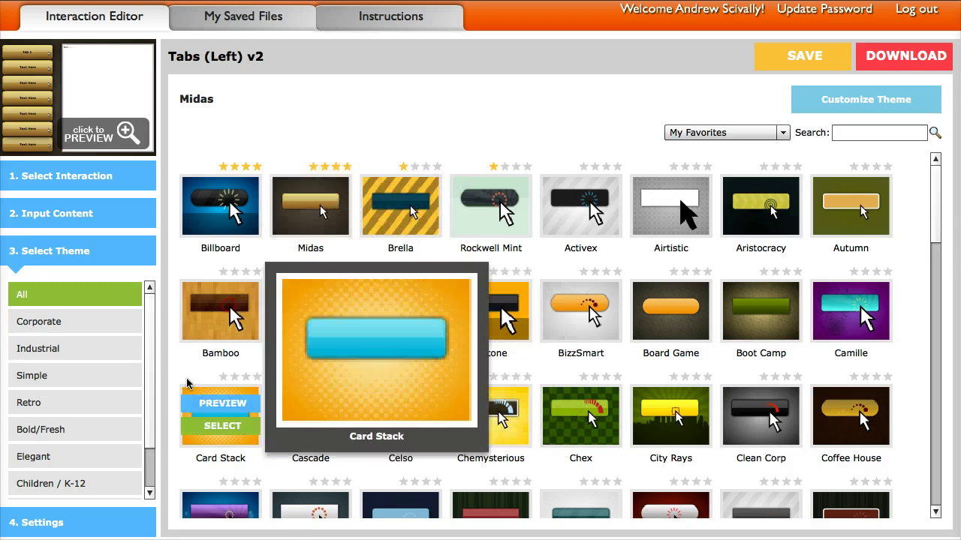
pyautogui.scroll(-2, 143, 412)
# Step: View the global interaction settings, check the available download formats without saving the interaction, and cancel the download
pyautogui.click(90, 527)
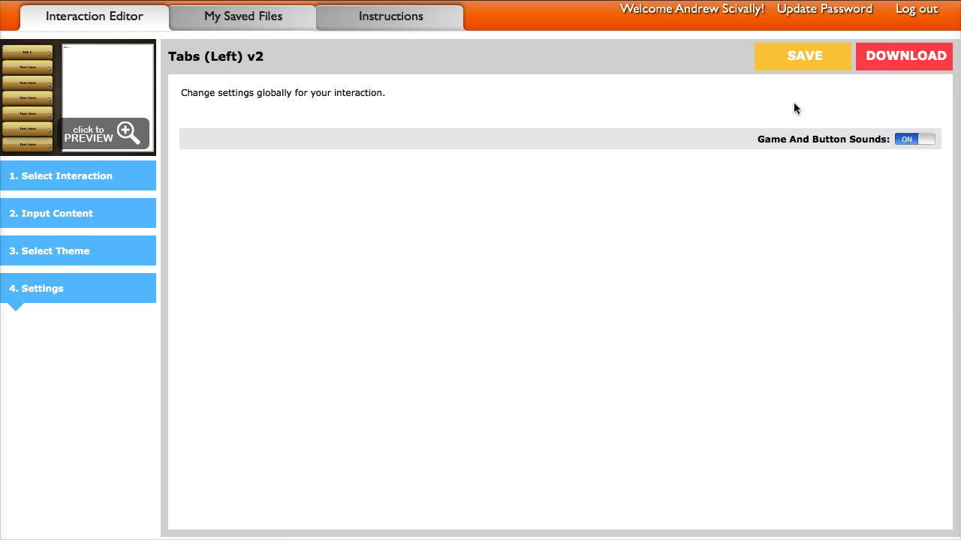
pyautogui.click(916, 64)
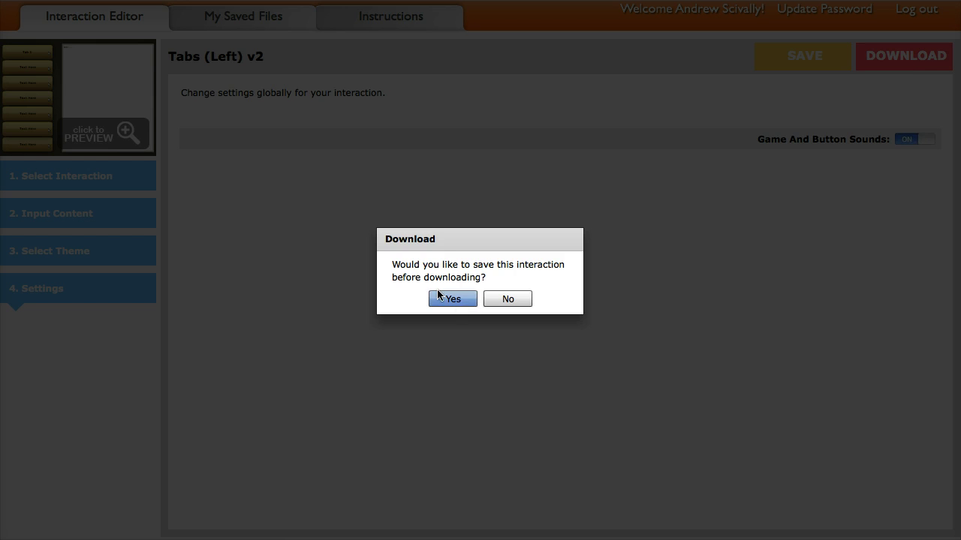
pyautogui.click(513, 300)
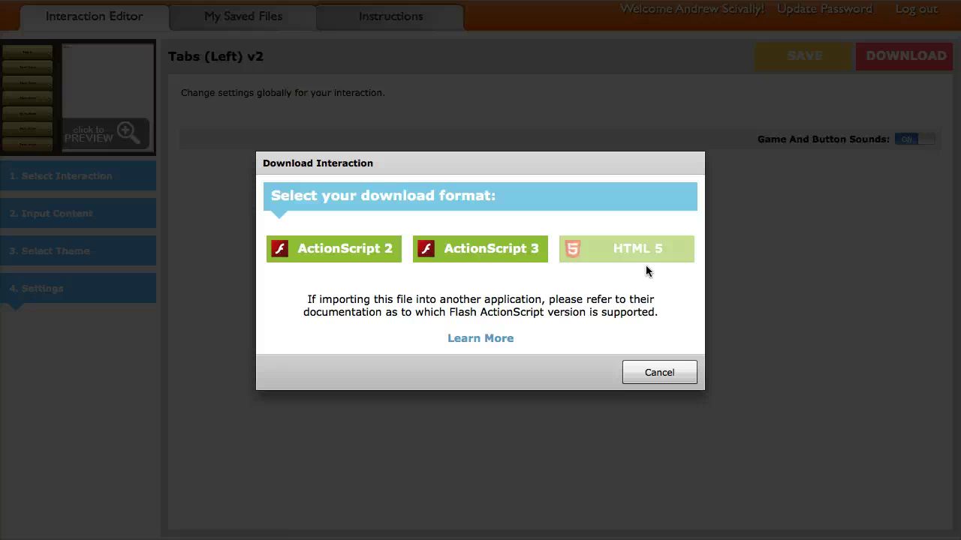
pyautogui.click(660, 372)
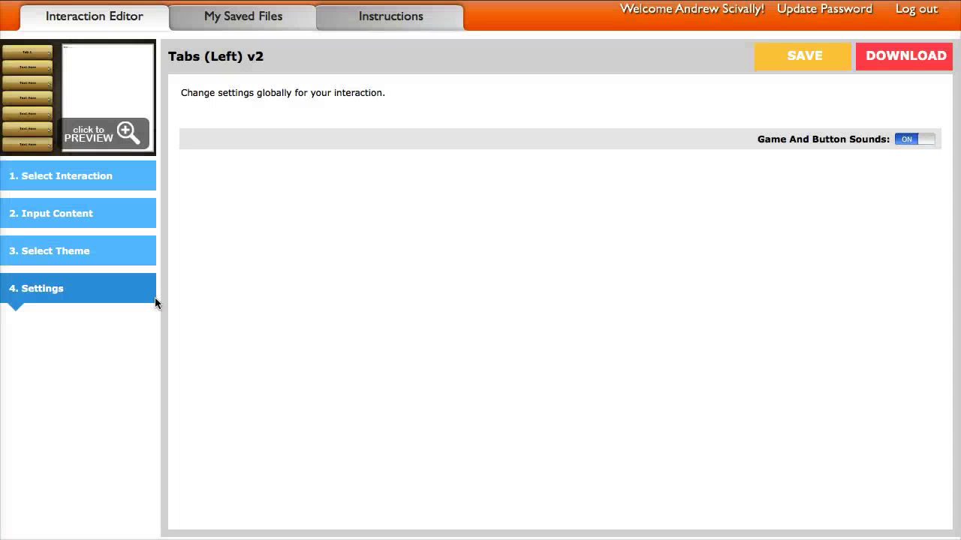
# Step: Switch the interaction to the Game - World Race v2 template from the Games category
pyautogui.click(92, 181)
pyautogui.click(80, 243)
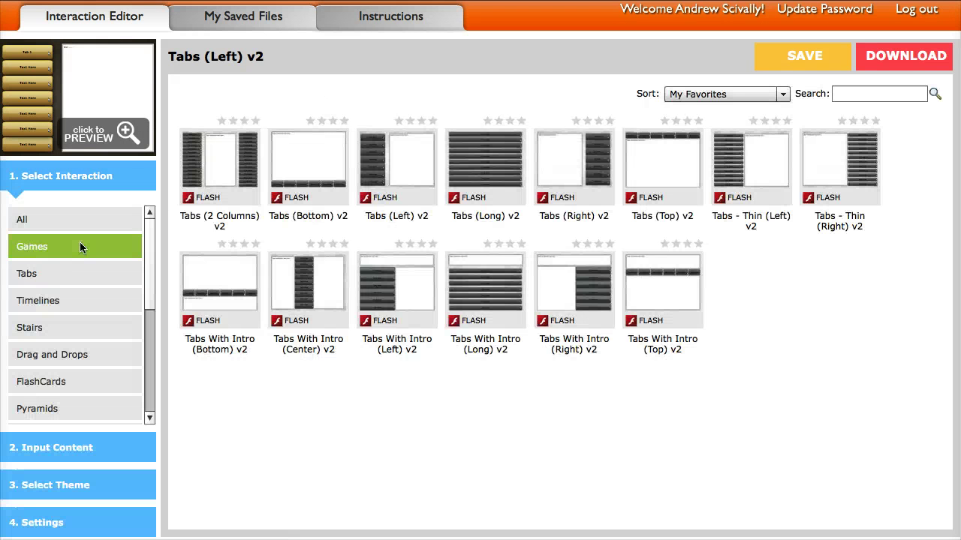
pyautogui.click(489, 296)
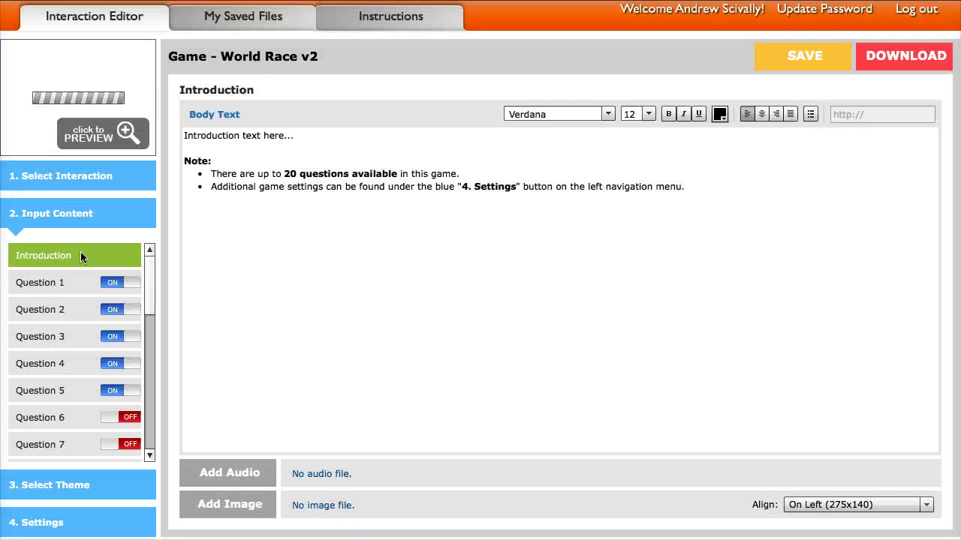
# Step: Examine Question 1 of the game, including its question type choices and its correct answer and feedback text
pyautogui.click(52, 286)
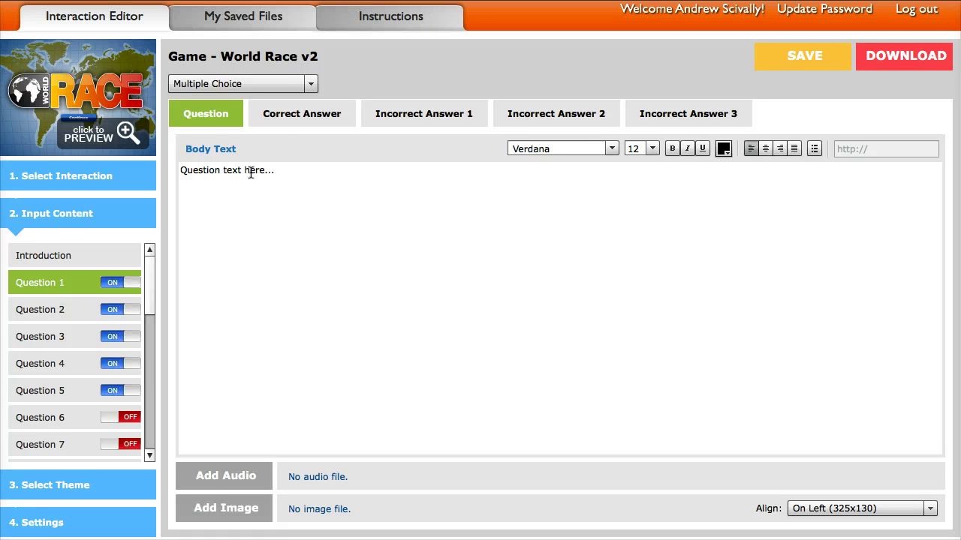
pyautogui.click(220, 84)
pyautogui.click(220, 84)
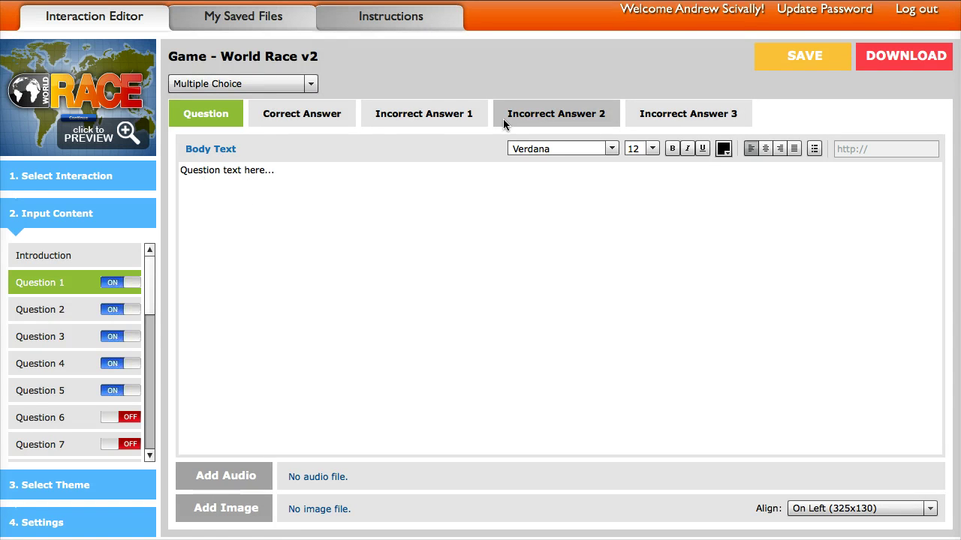
pyautogui.click(302, 114)
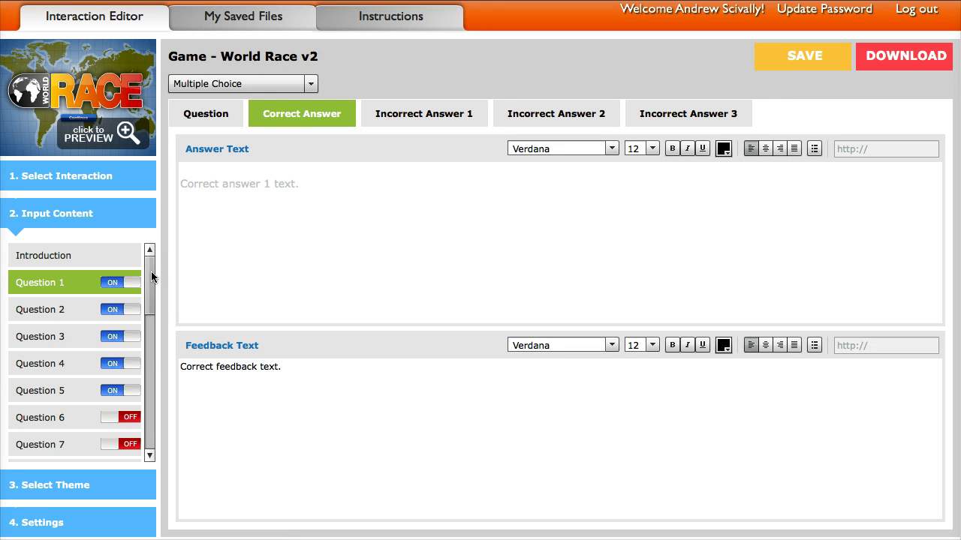
# Step: Turn on Questions 6 through 10 in the World Race game
pyautogui.scroll(-3, 118, 311)
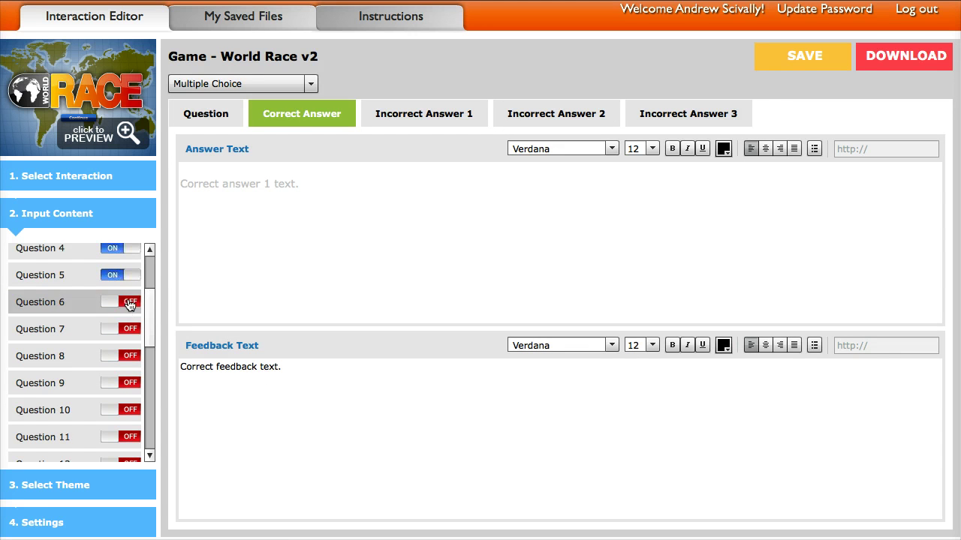
pyautogui.click(125, 302)
pyautogui.click(128, 329)
pyautogui.click(132, 359)
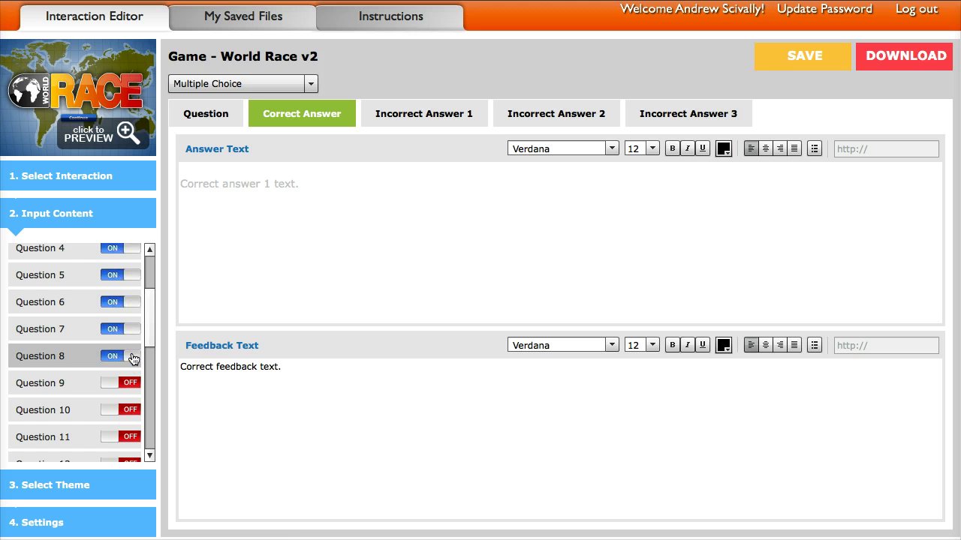
pyautogui.click(130, 385)
pyautogui.click(126, 417)
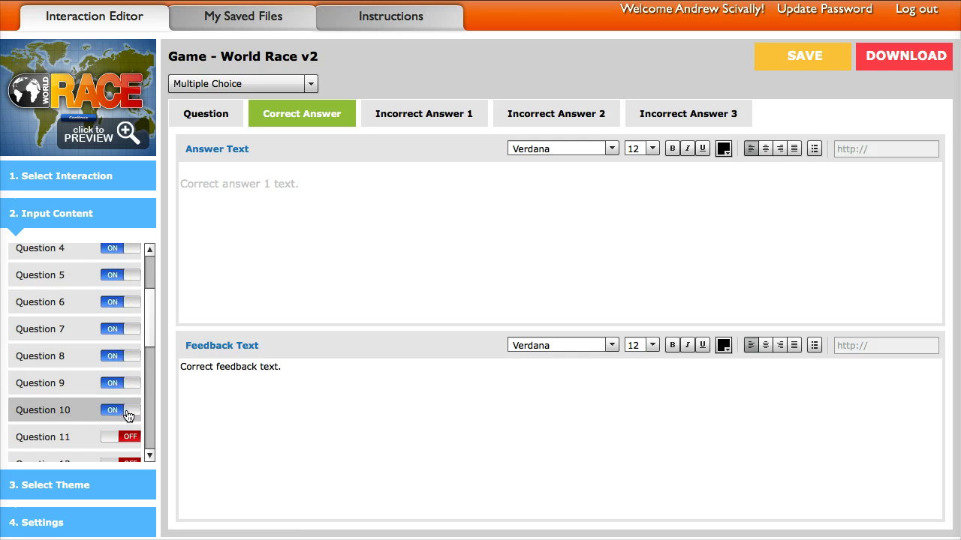